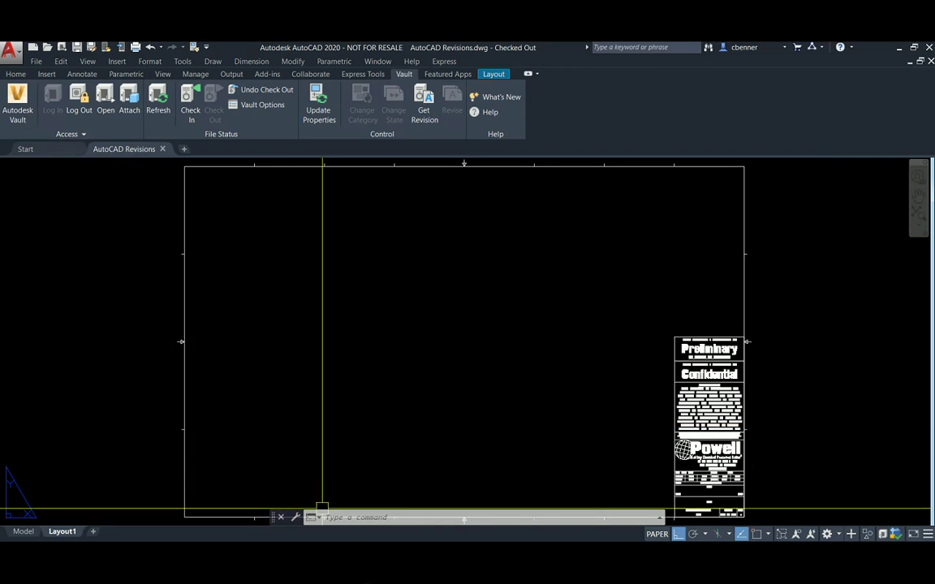
Search drive C for vaac_rev and select vaac_RevBlockImperial.dwg in the AutoCAD 2020 Vault Addin folder
left_click(346, 552)
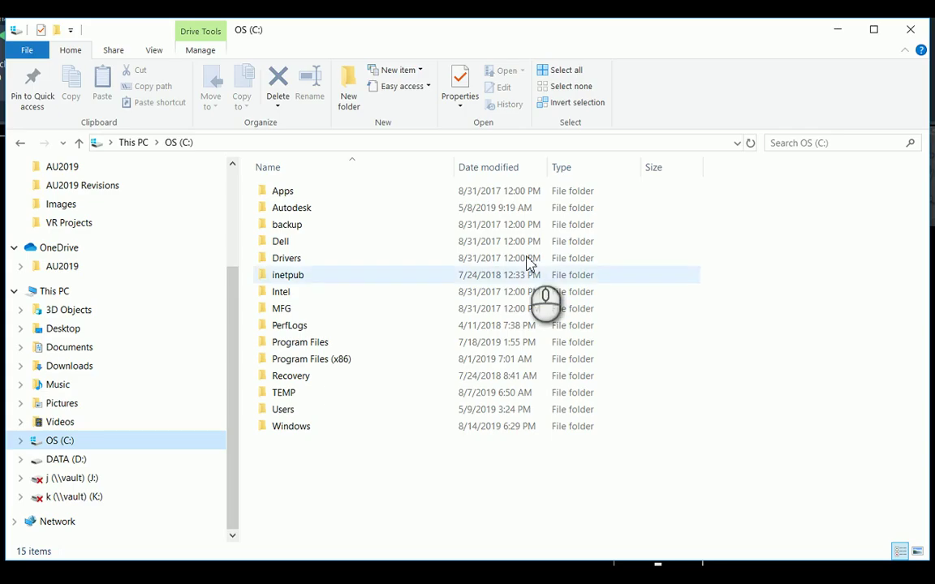
left_click(813, 144)
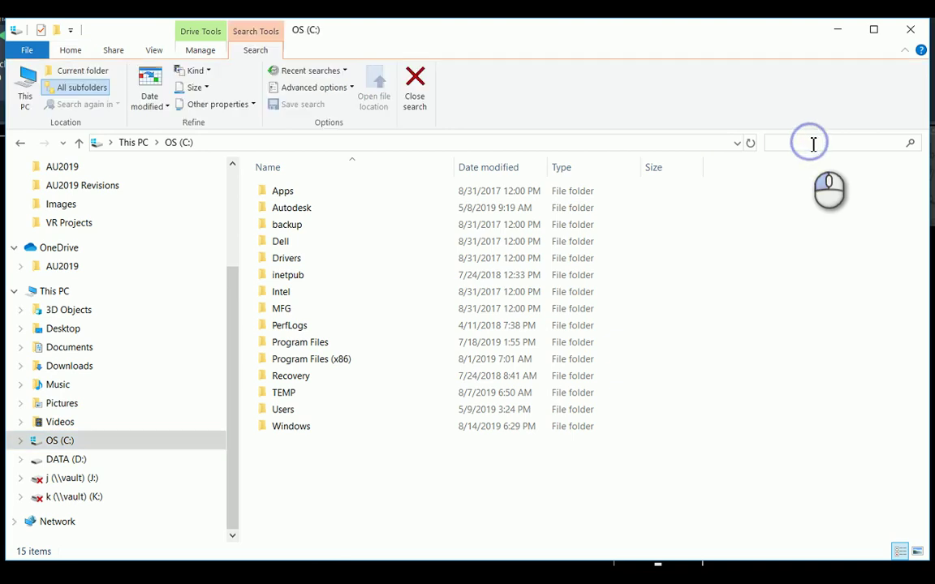
type("vaac")
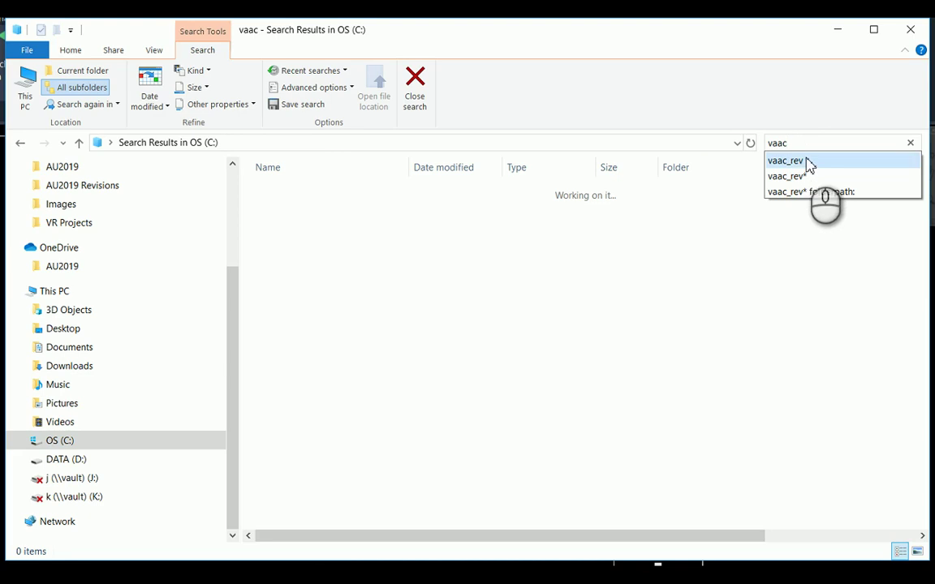
left_click(805, 160)
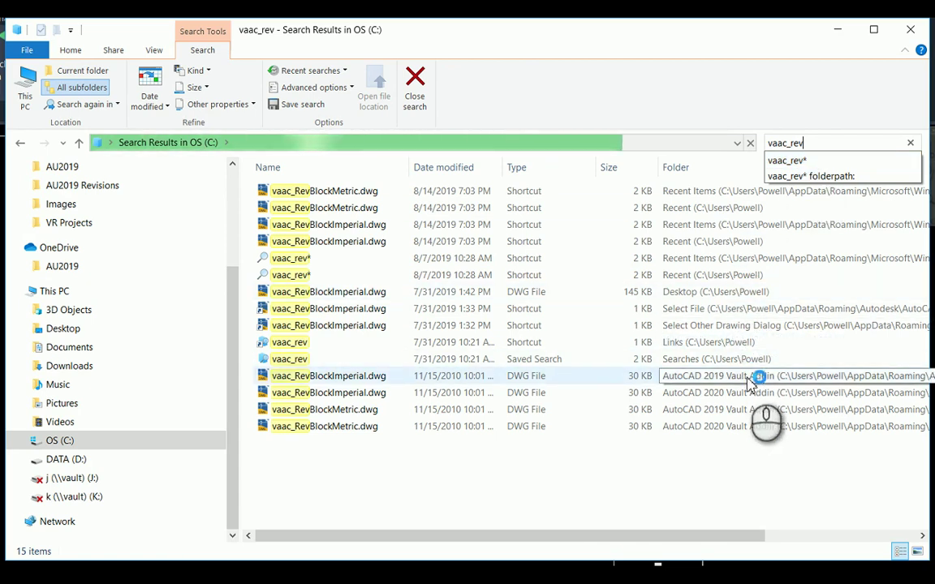
left_click(737, 394)
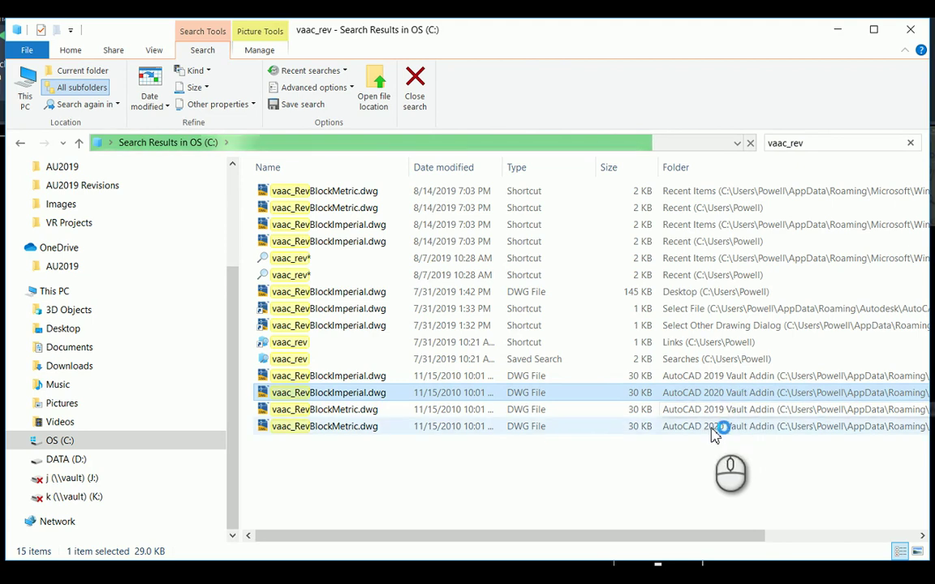
left_click(749, 398)
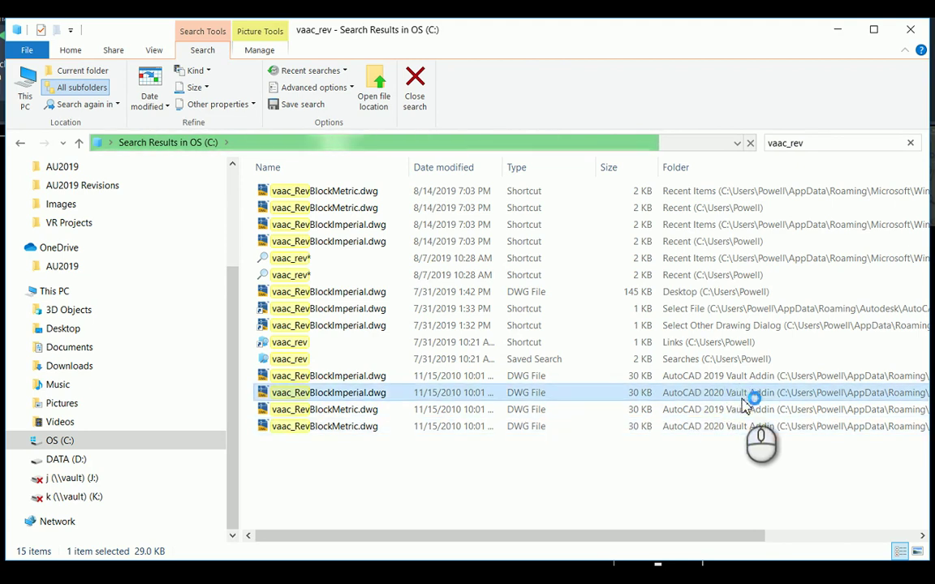
Go to the AutoCAD 2020 Vault Addin folder containing vaac_RevBlockImperial.dwg
right_click(690, 398)
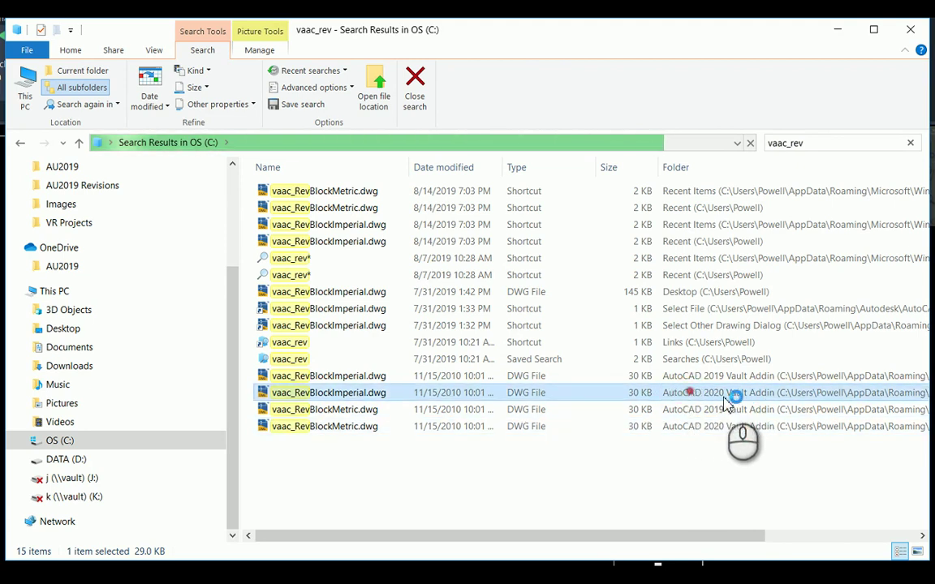
left_click(582, 357)
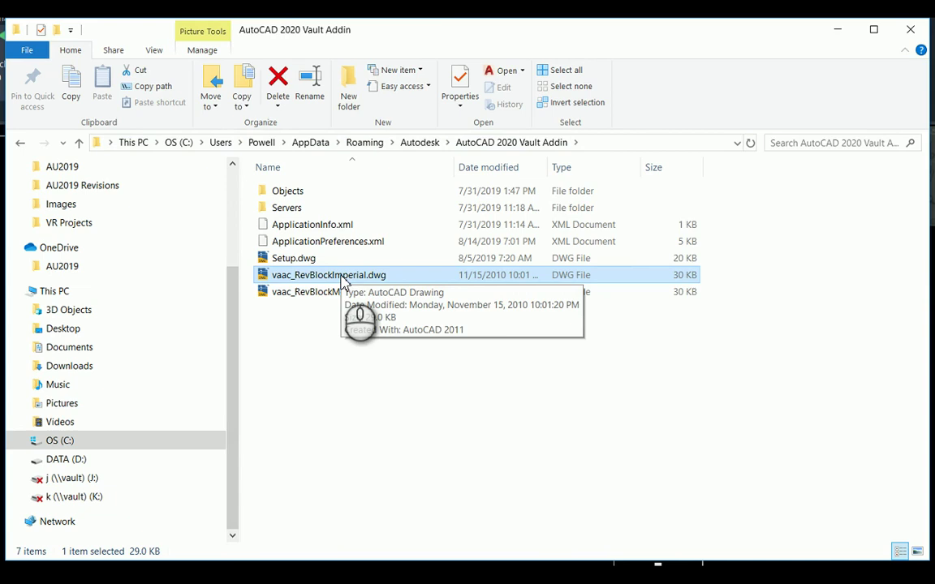
Open vaac_RevBlockImperial.dwg, go to the ANSI A (portrait) layout, and select the revision history table
double_click(335, 275)
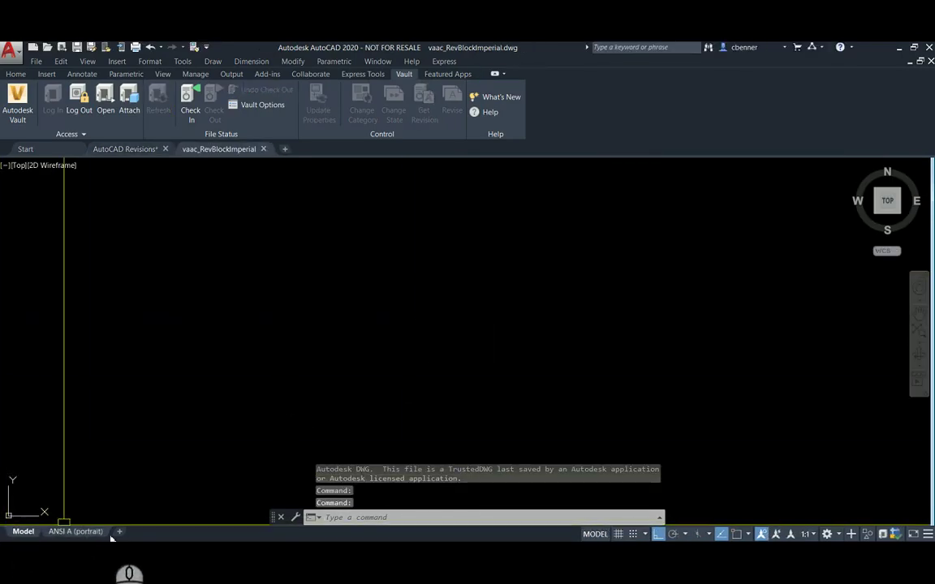
left_click(77, 532)
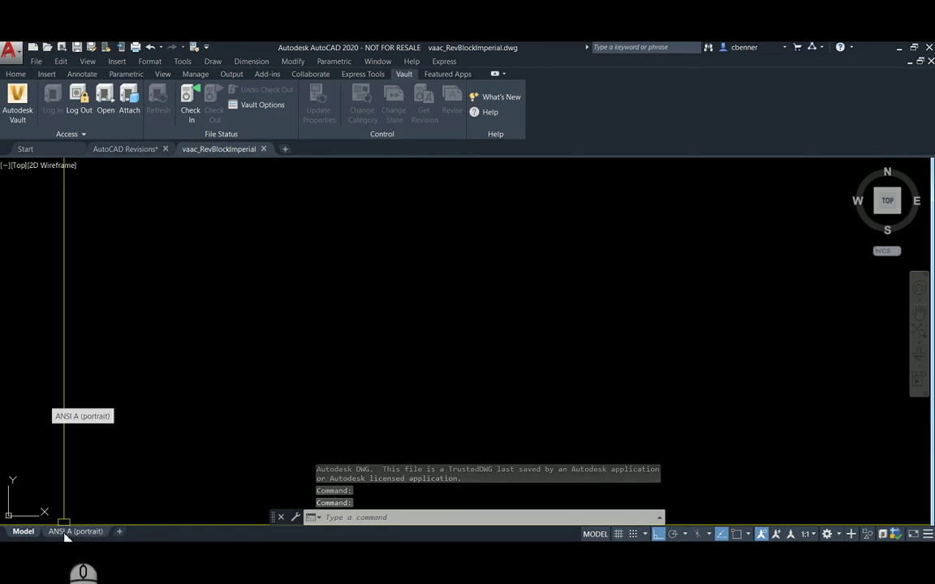
middle_click_drag(254, 342, 421, 322)
scroll(423, 200, "up", 4)
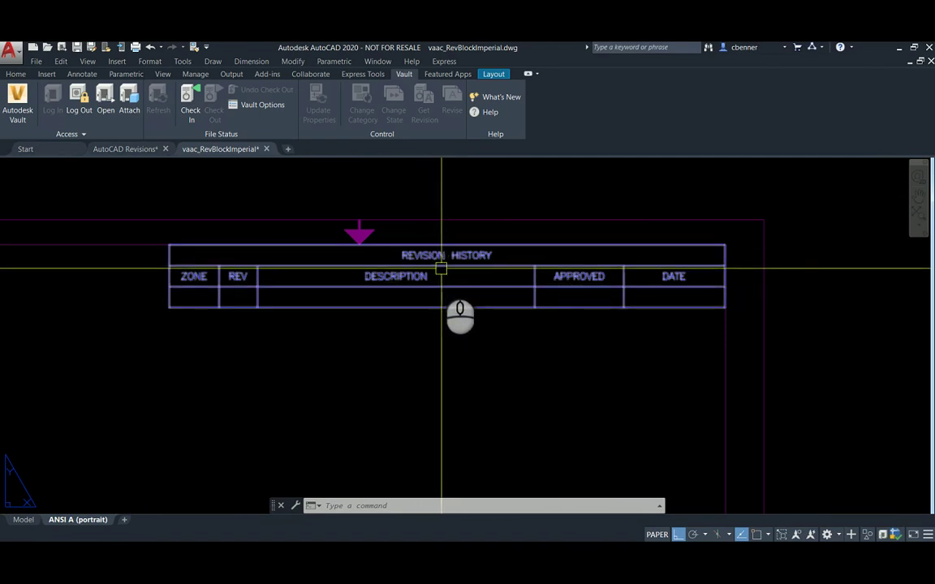
left_click(444, 265)
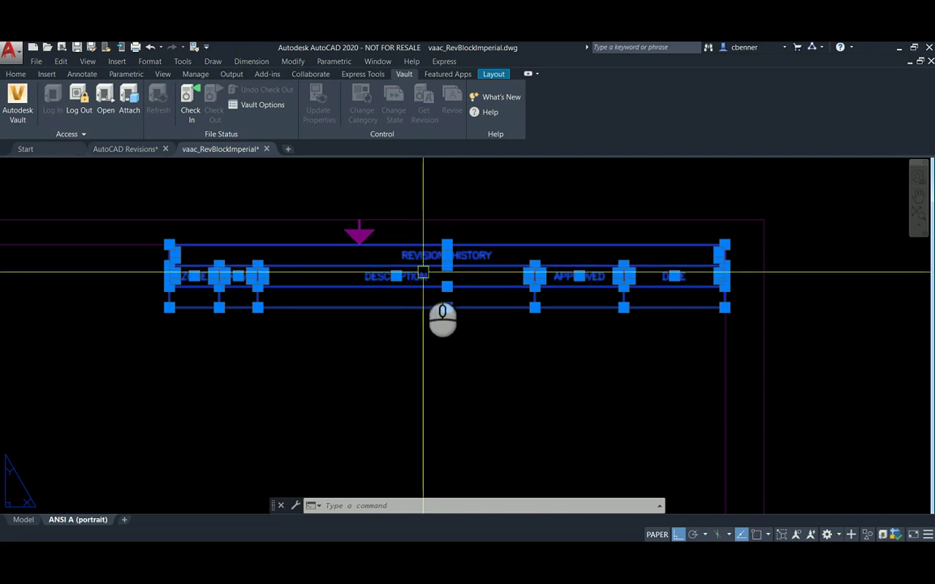
Edit the vaac_RevBlock definition in the Block Editor and select its revision table
double_click(424, 266)
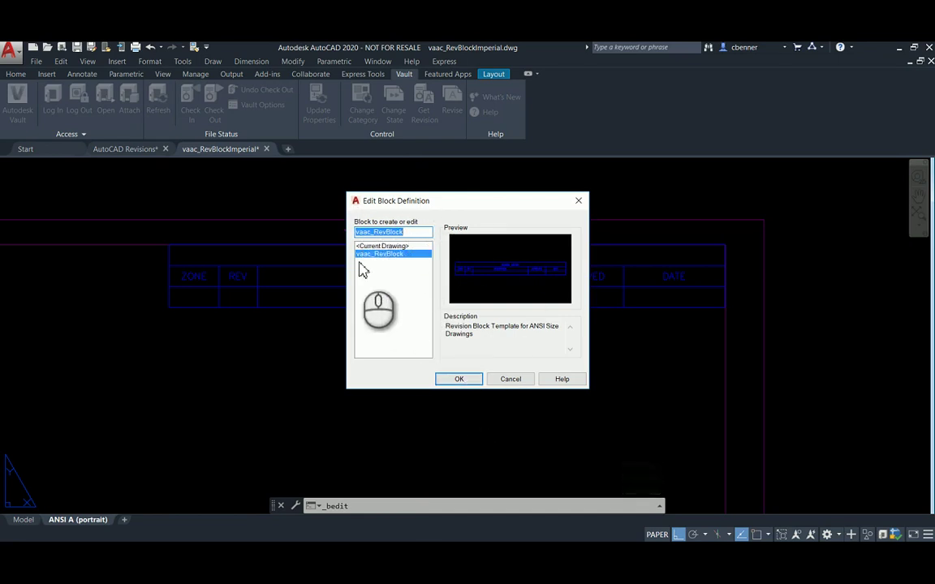
left_click(460, 379)
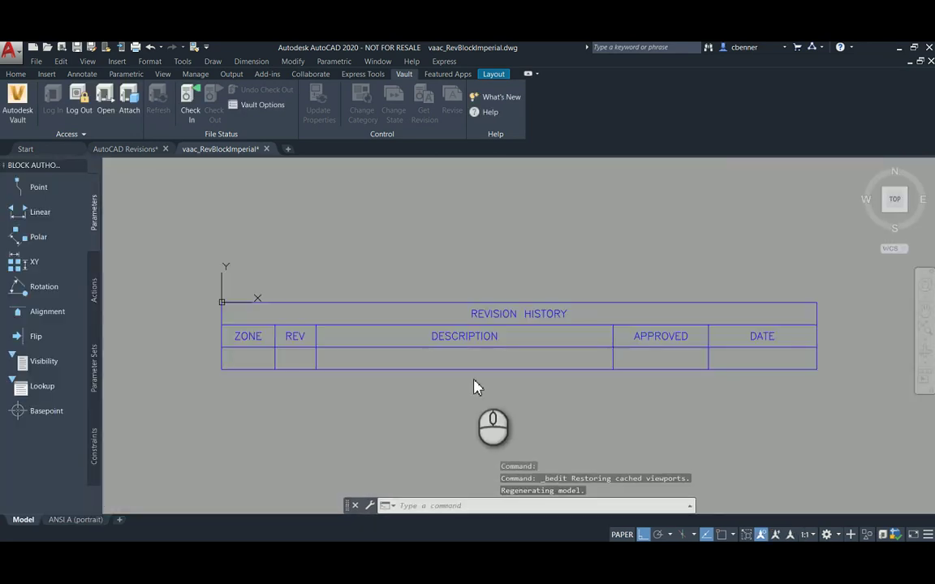
left_click(459, 374)
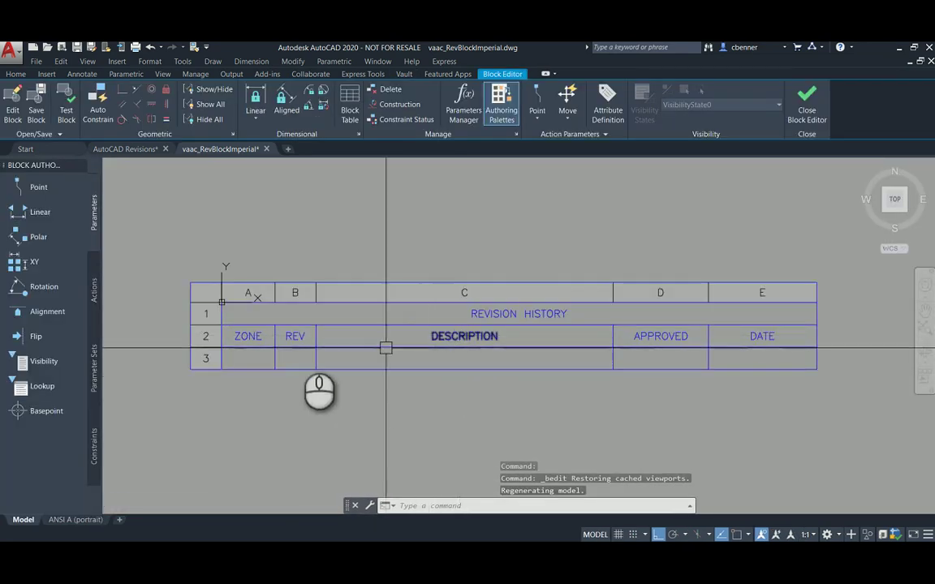
left_click(325, 341)
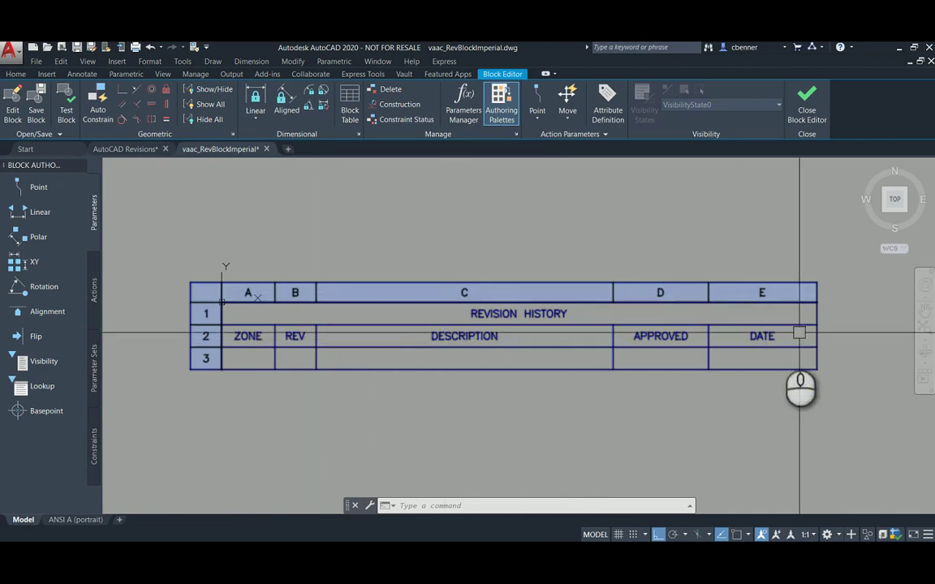
left_click(255, 335)
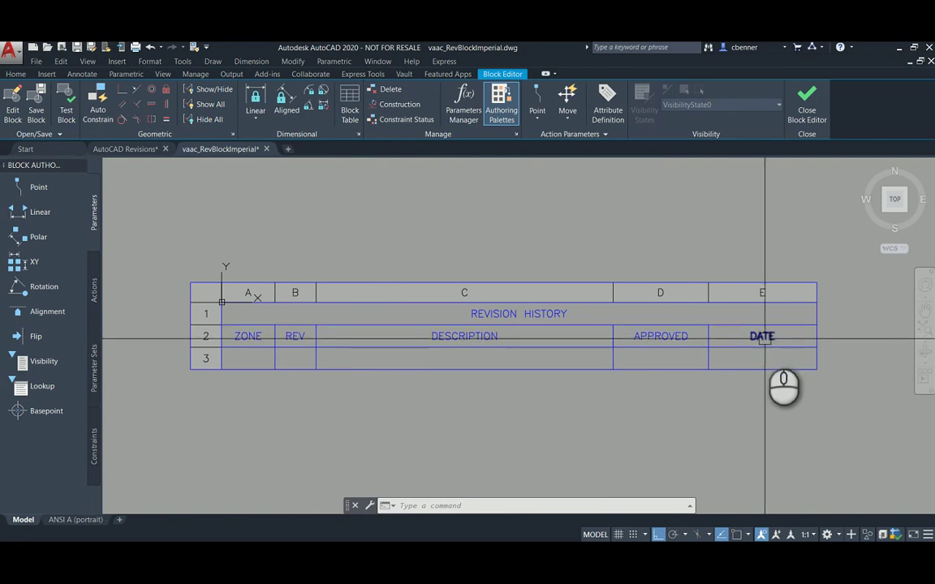
mouse_move(556, 568)
left_click(556, 495)
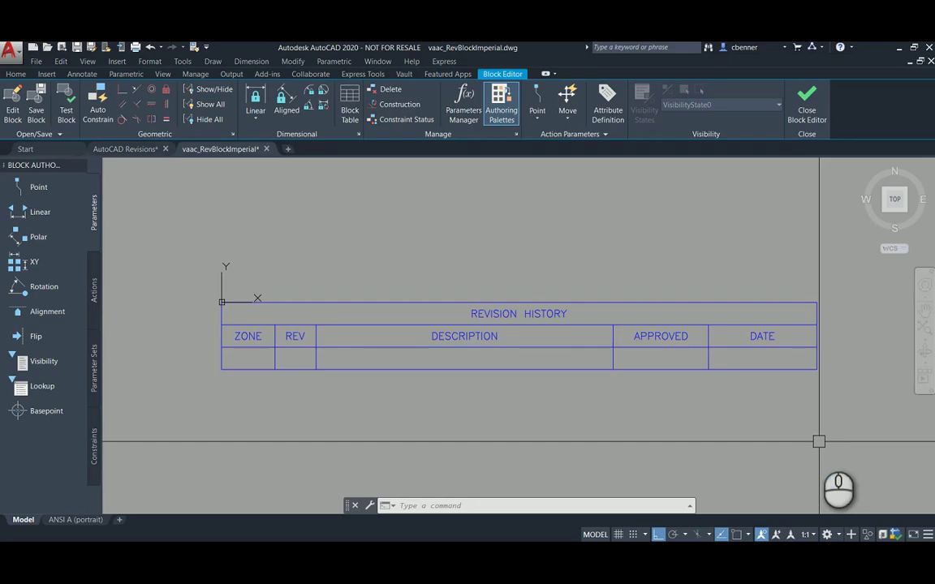
Change header cell A2 from ZONE to REV, then begin editing header cell B2
left_click(241, 337)
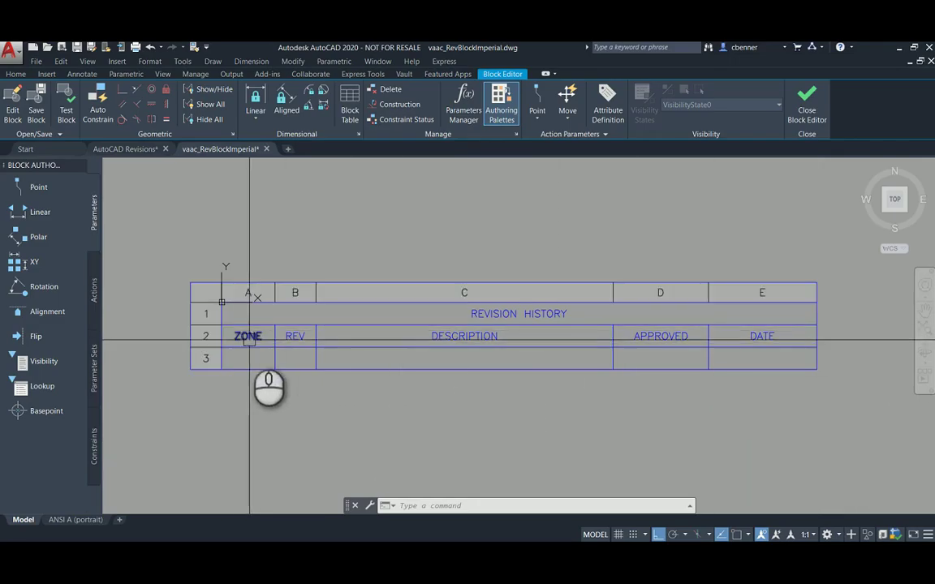
left_click(250, 336)
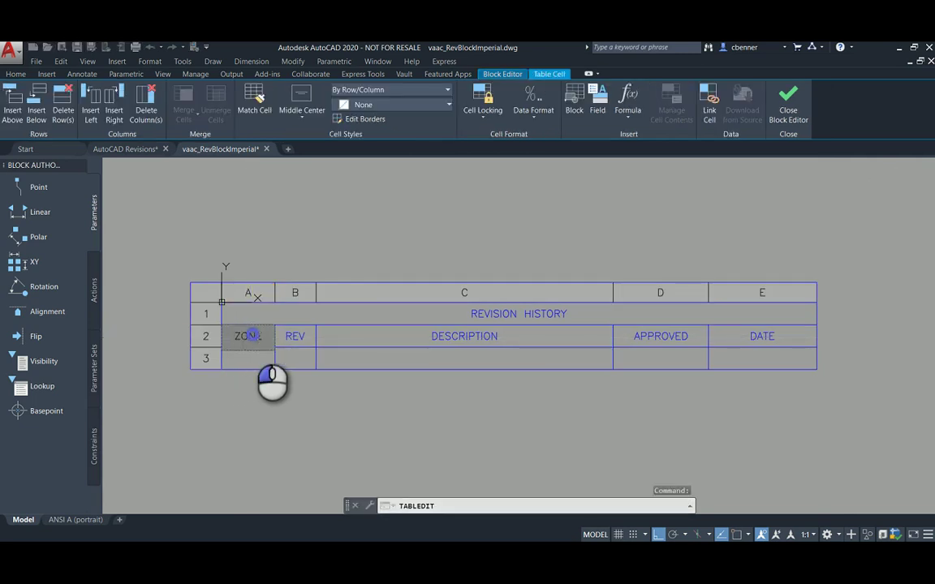
double_click(250, 336)
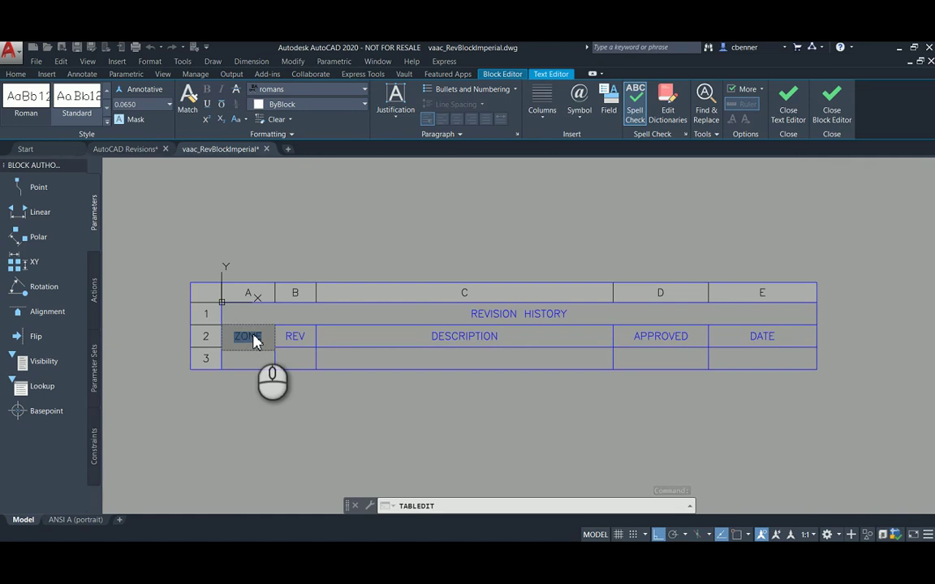
type("REV")
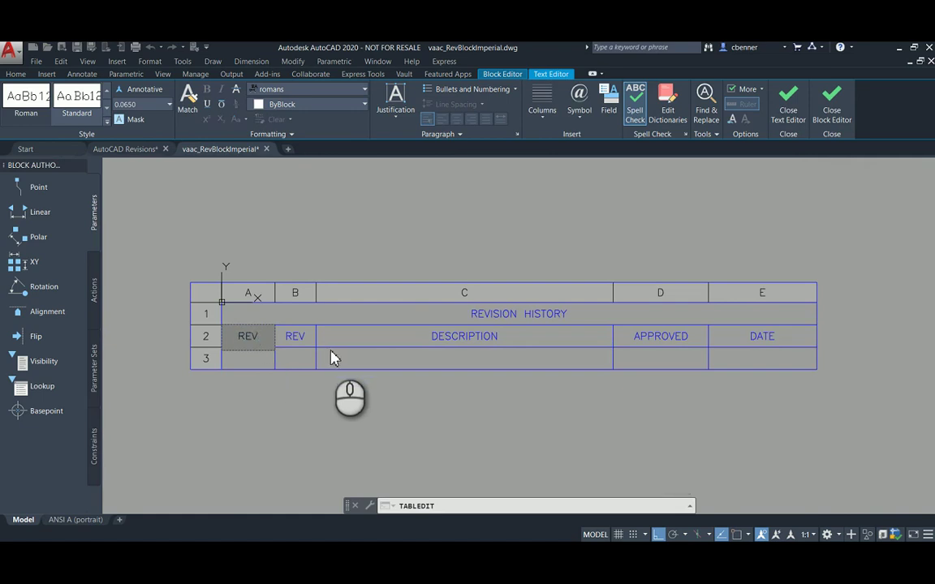
key("Escape")
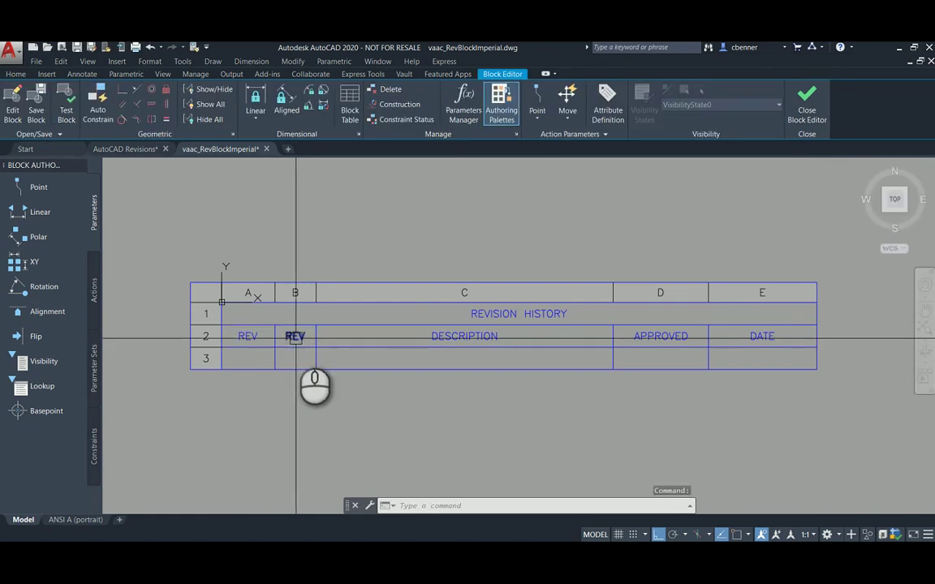
key("Escape")
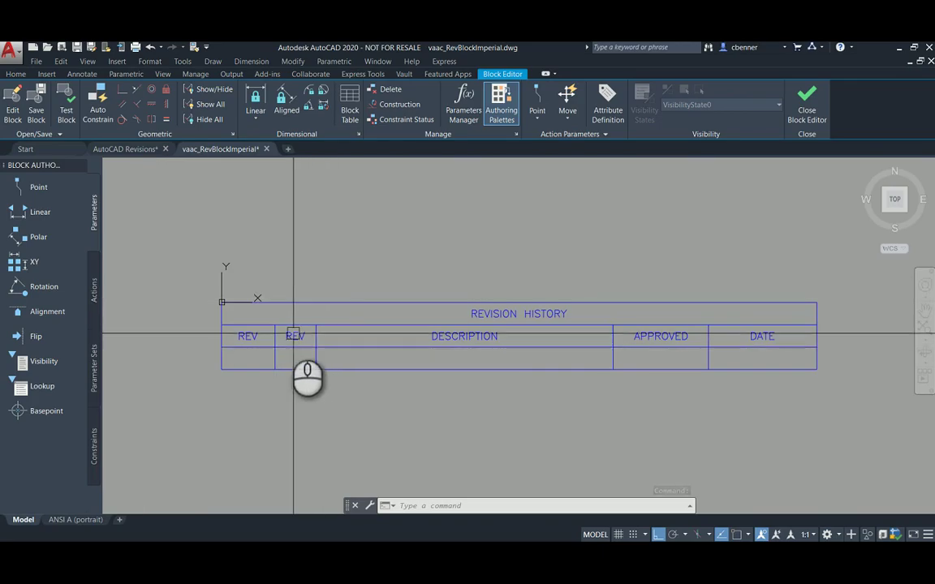
double_click(294, 334)
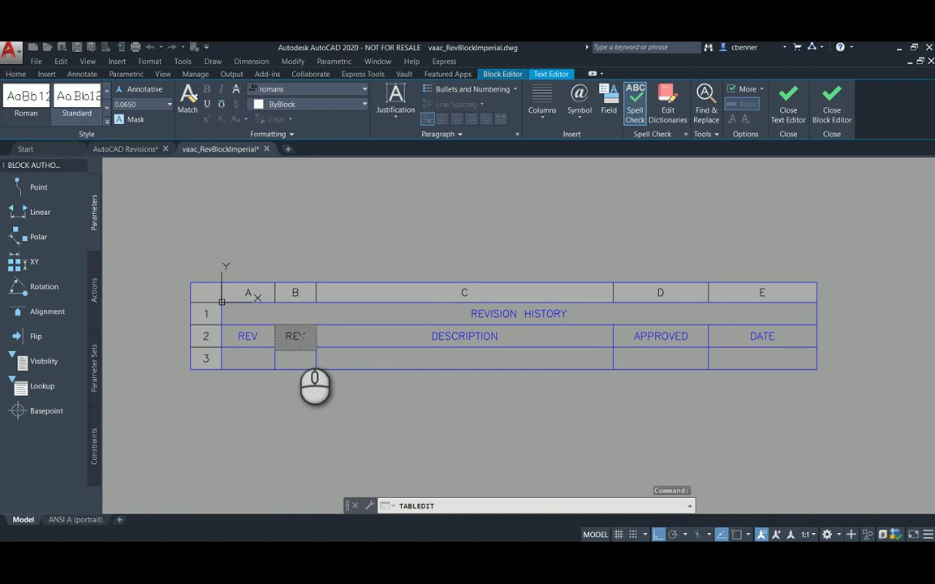
double_click(296, 337)
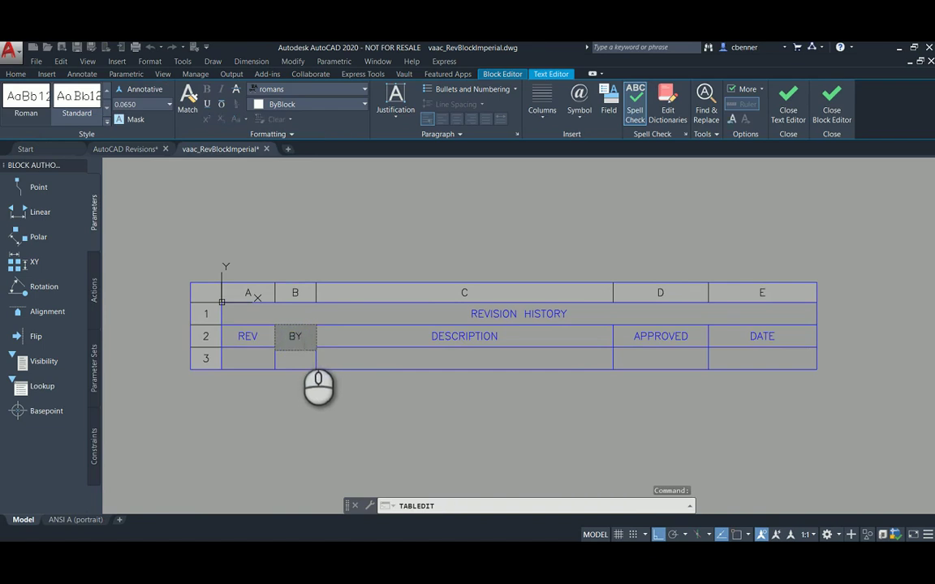
Finish the BY header text and stretch column B wider to the right
left_click(328, 328)
left_click(314, 307)
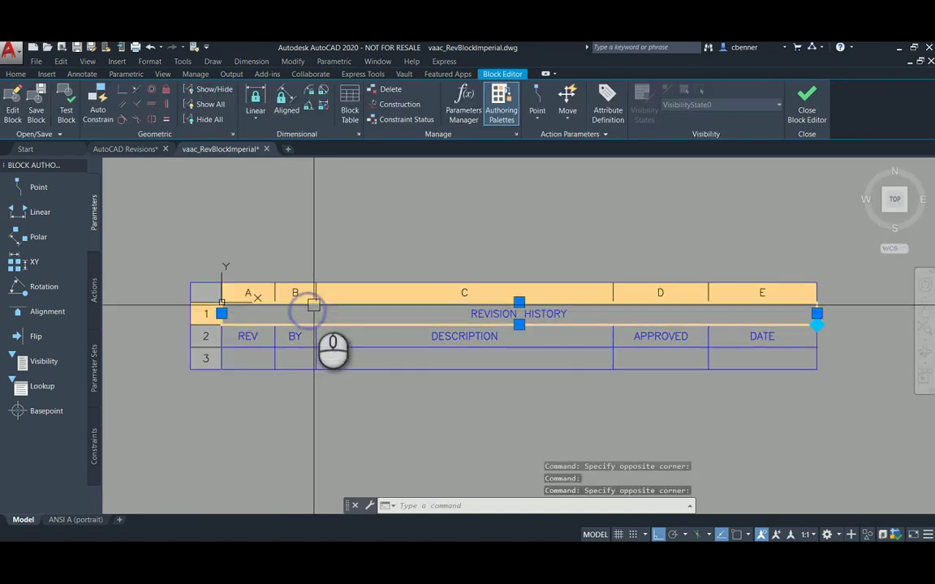
left_click_drag(315, 333, 316, 361)
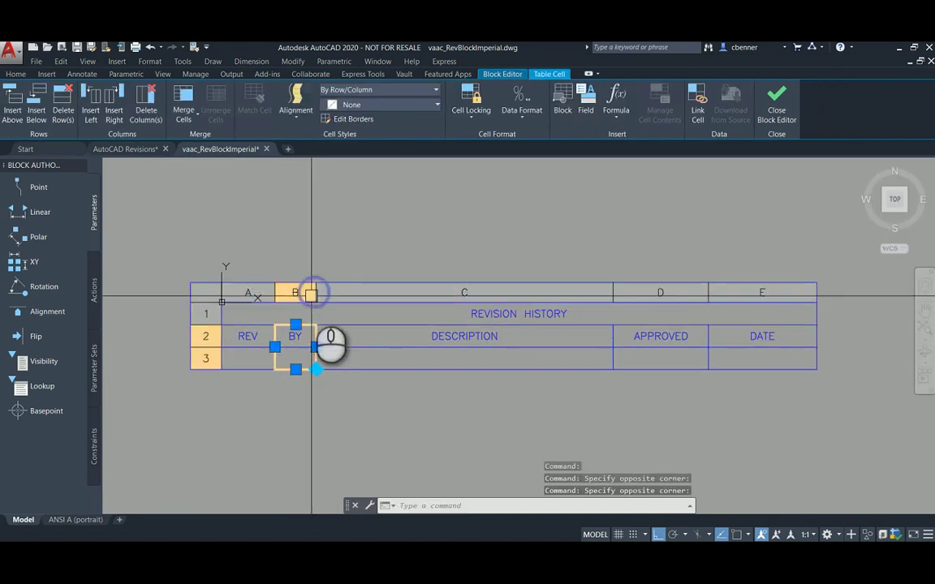
left_click(315, 347)
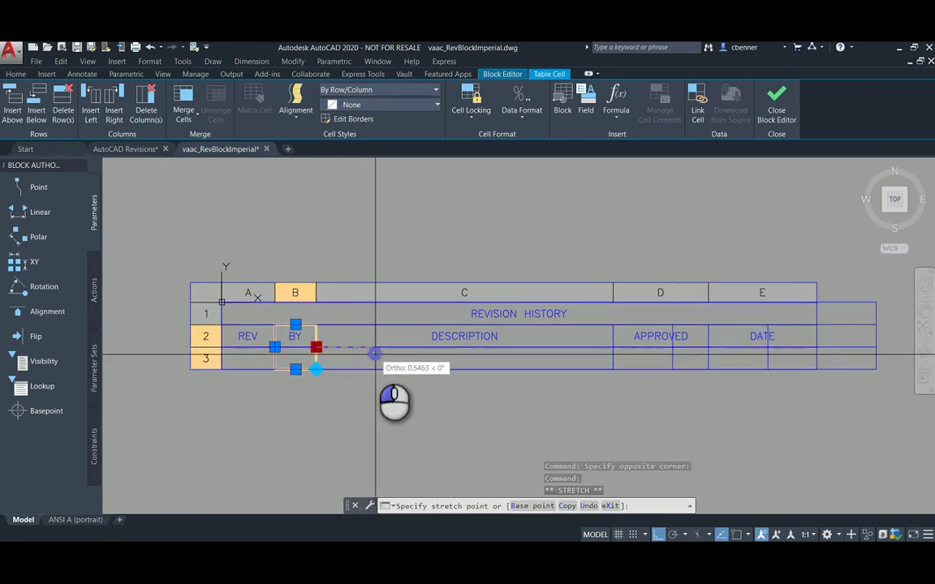
left_click(375, 354)
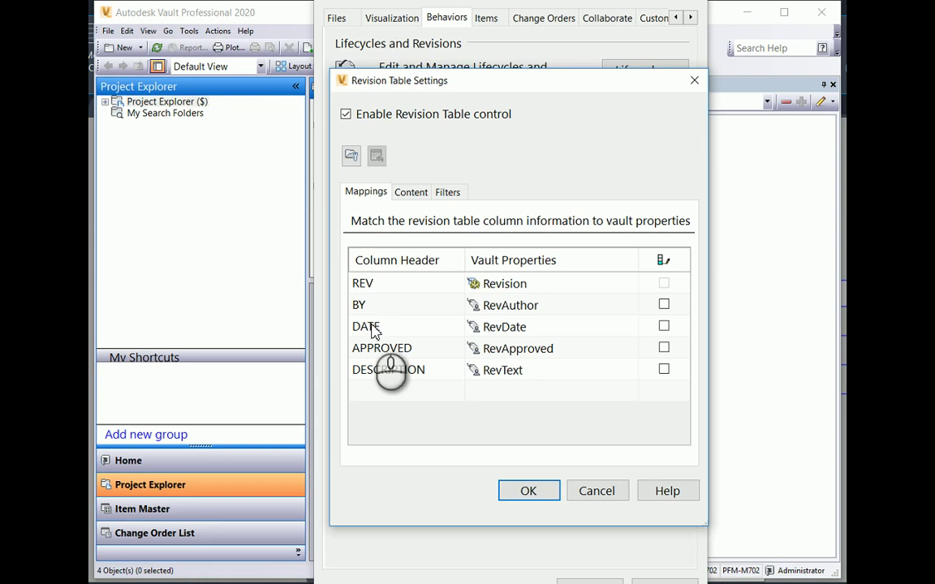
Accept the Vault Revision Table Settings header mappings with OK
left_click(546, 492)
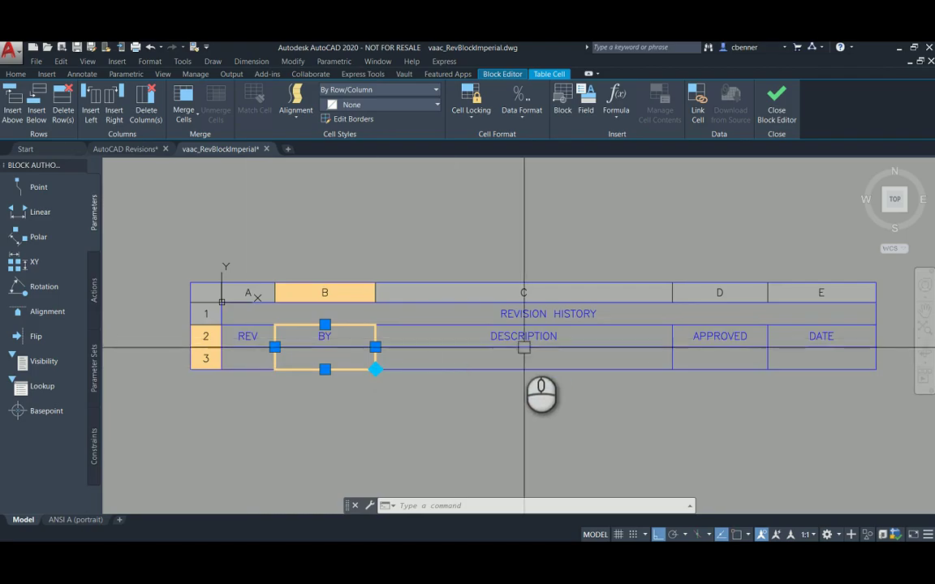
Change header C2 from DESCRIPTION to DATE and narrow column C to fit
double_click(524, 336)
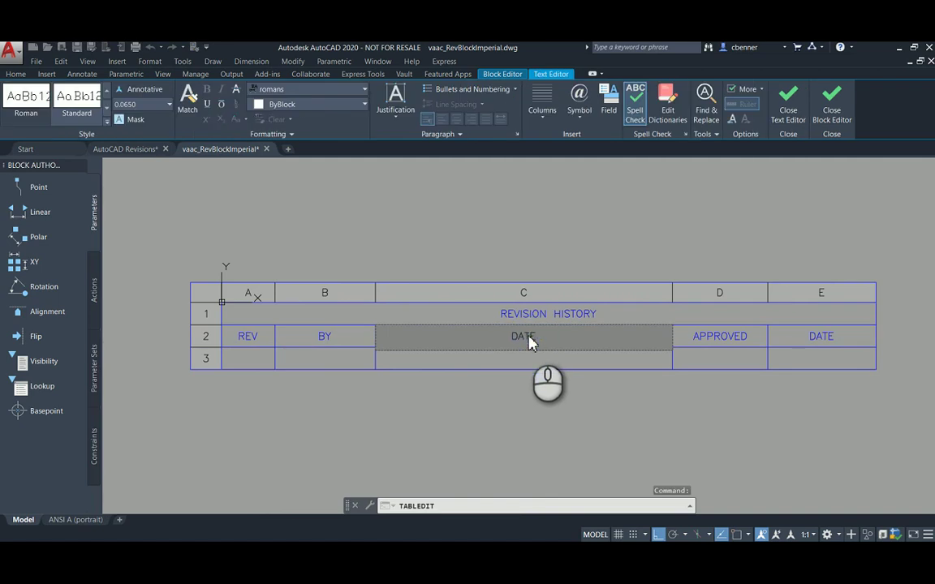
left_click(541, 375)
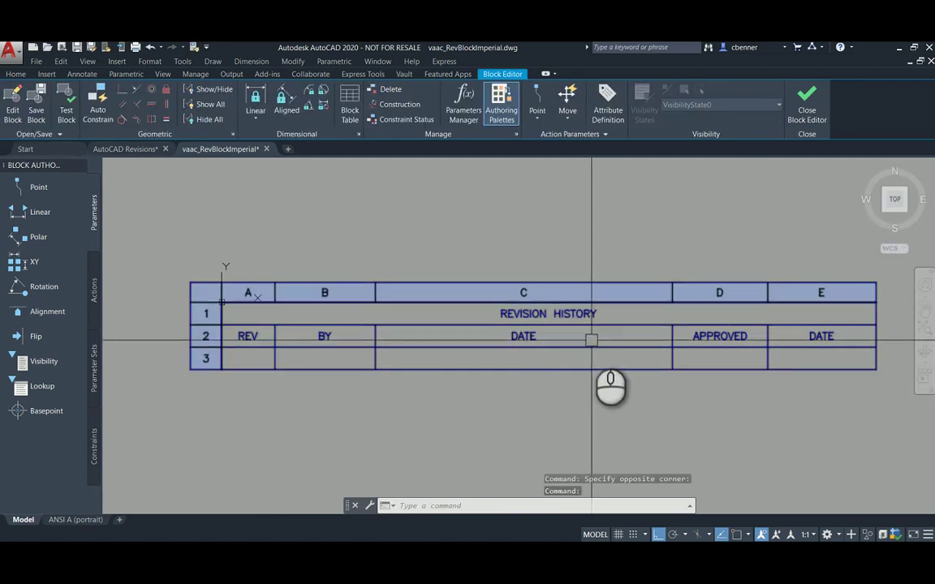
left_click(591, 339)
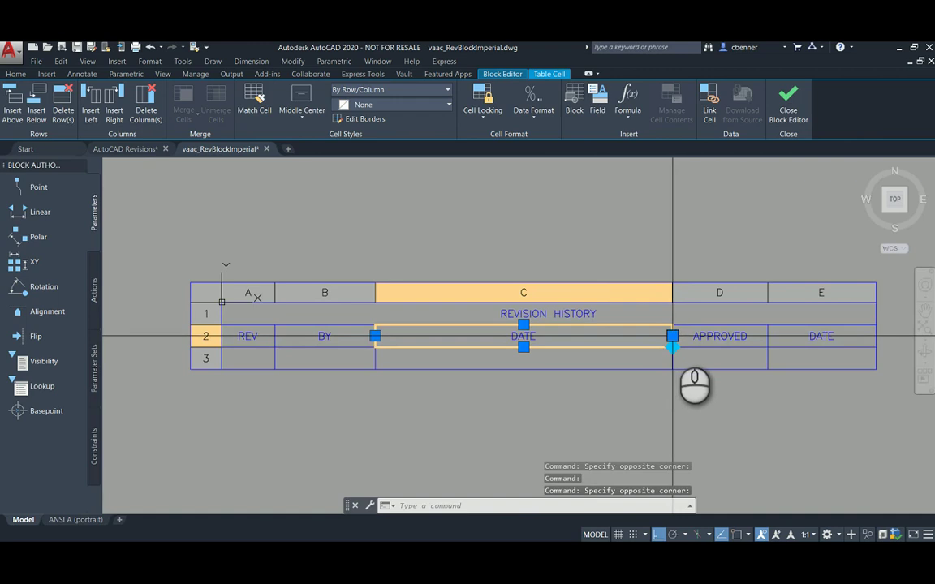
left_click(672, 336)
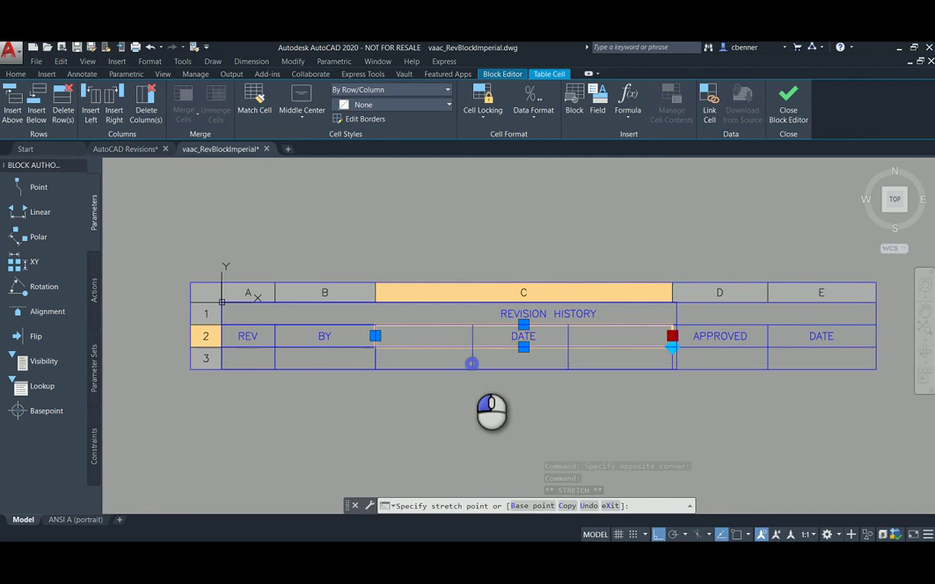
left_click(472, 361)
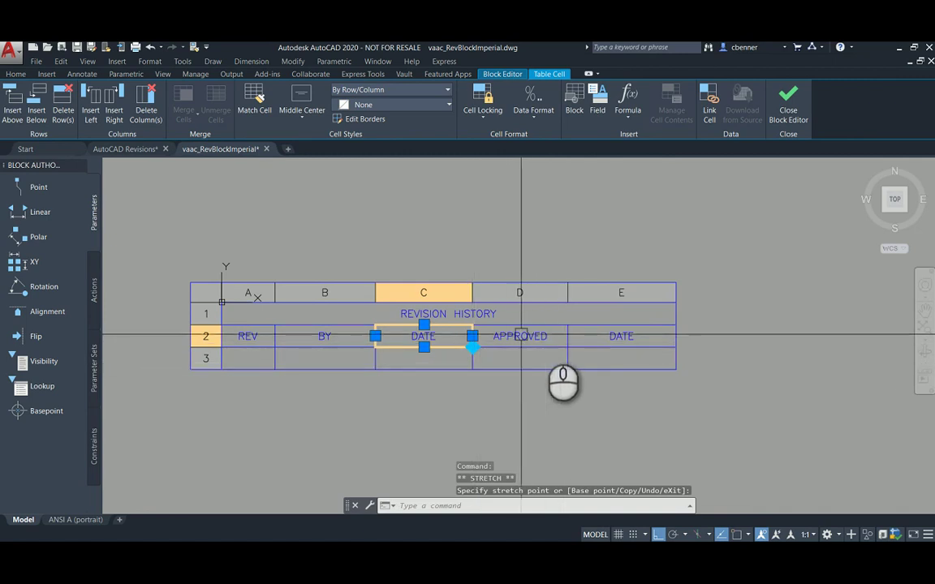
left_click(522, 559)
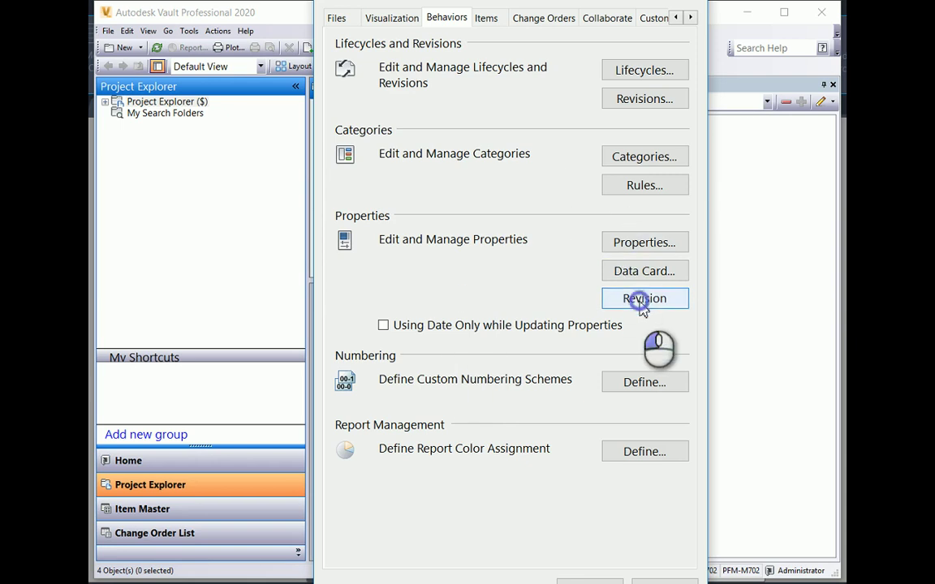
left_click(641, 302)
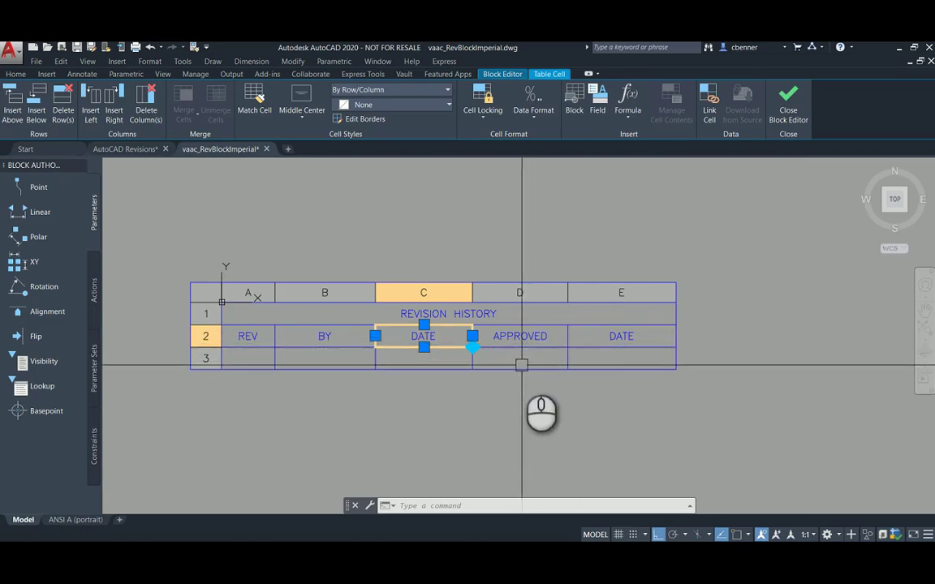
left_click(557, 557)
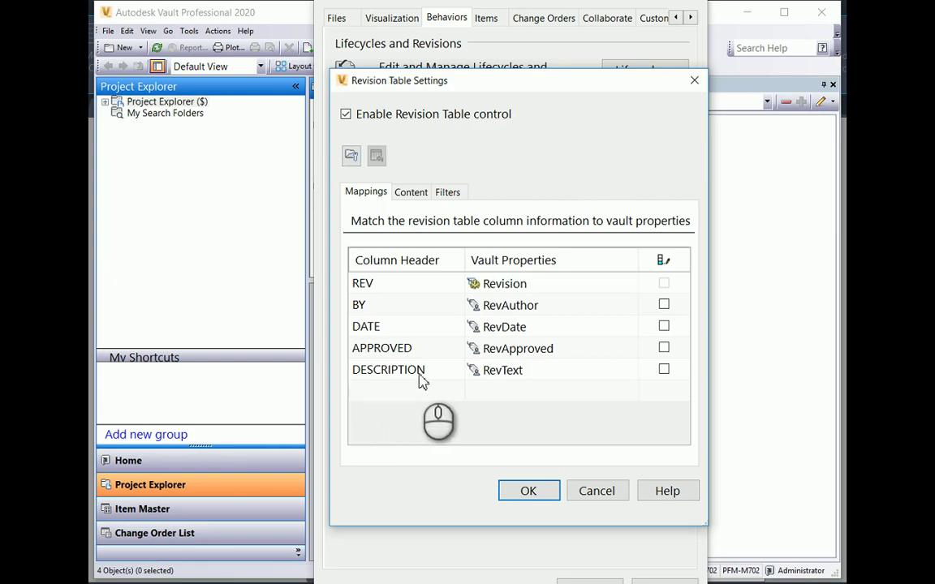
key("alt+Tab")
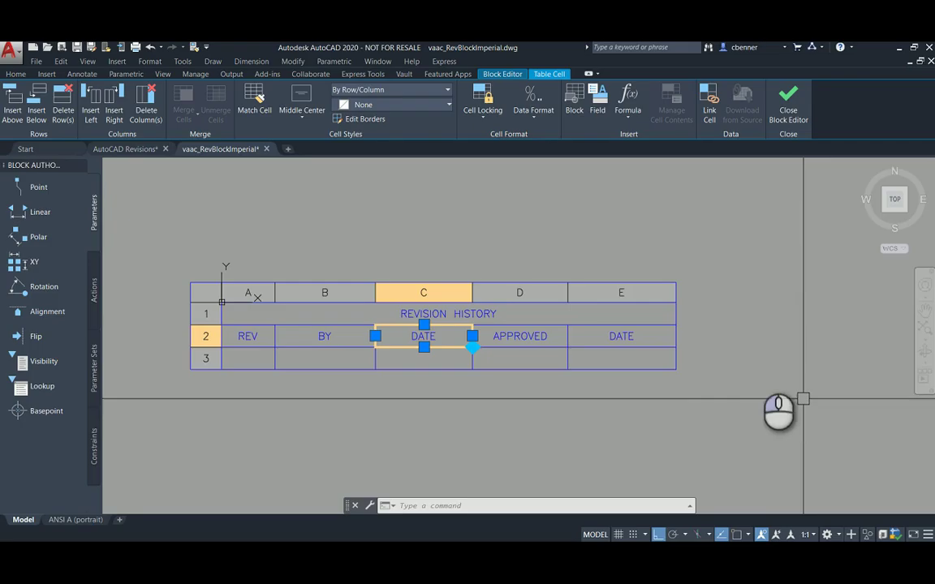
Change the last header cell, E2, from DATE to DESCRIPTION
left_click(624, 336)
left_click(624, 333)
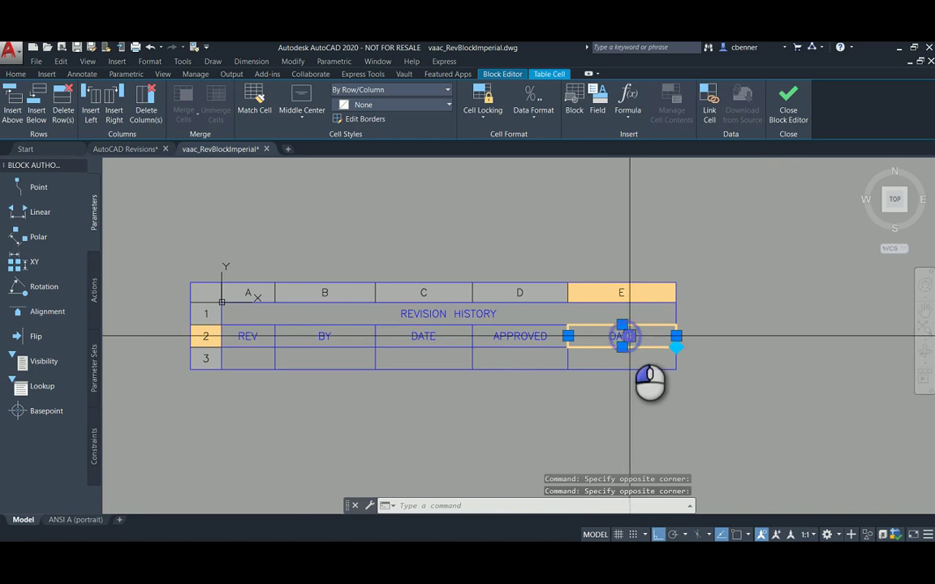
left_click(623, 334)
double_click(622, 335)
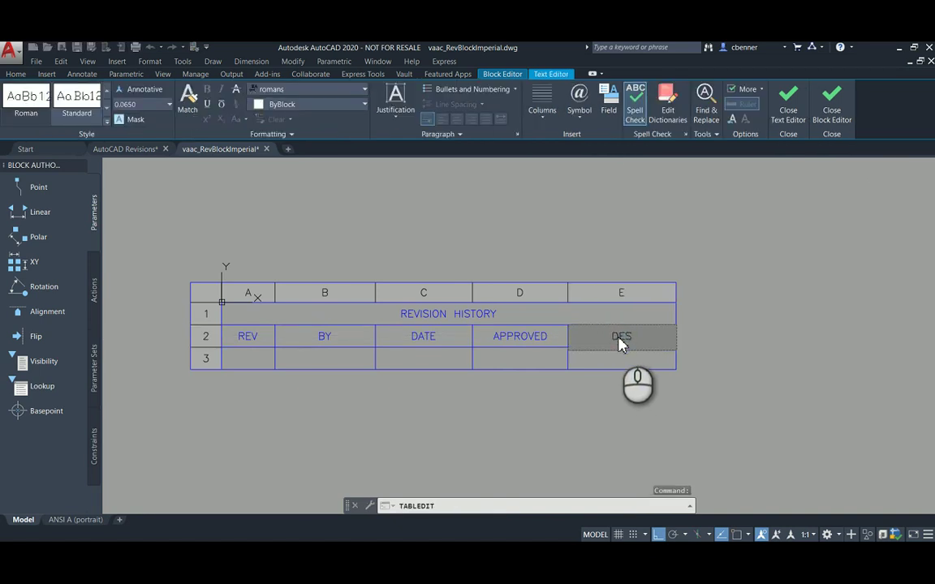
type("DESCRIPTION")
left_click(639, 367)
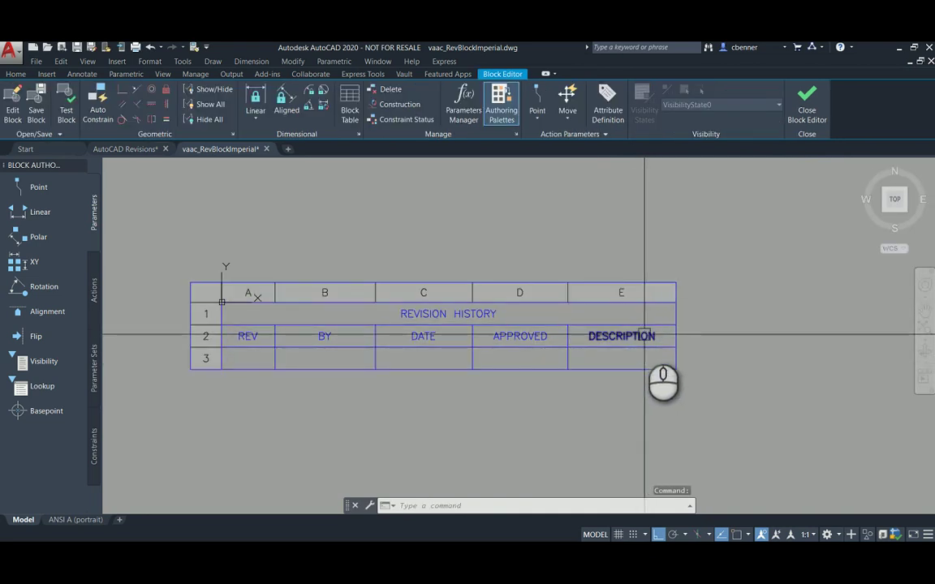
key("Escape")
Stretch the table's right edge so the DESCRIPTION column is wider
left_click(654, 313)
left_click(653, 318)
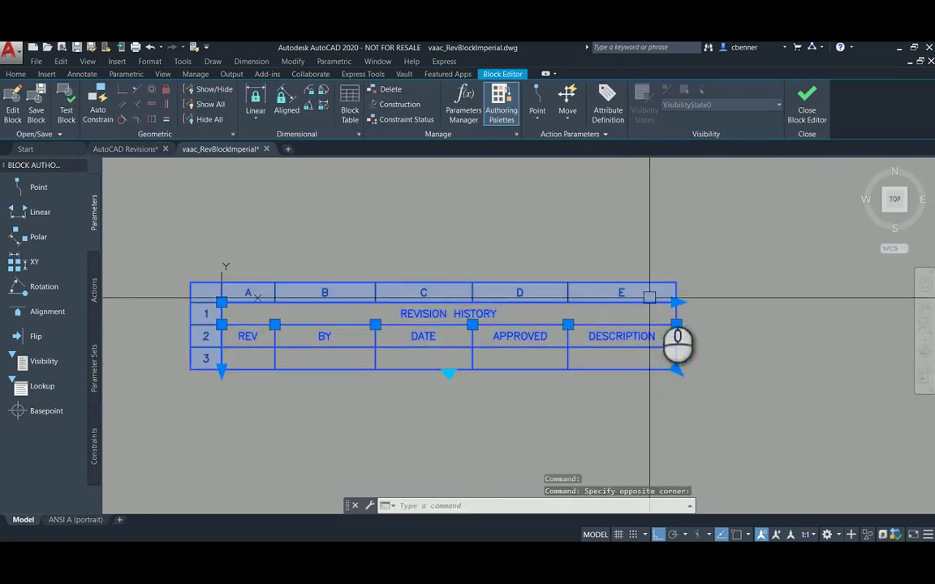
left_click(679, 326)
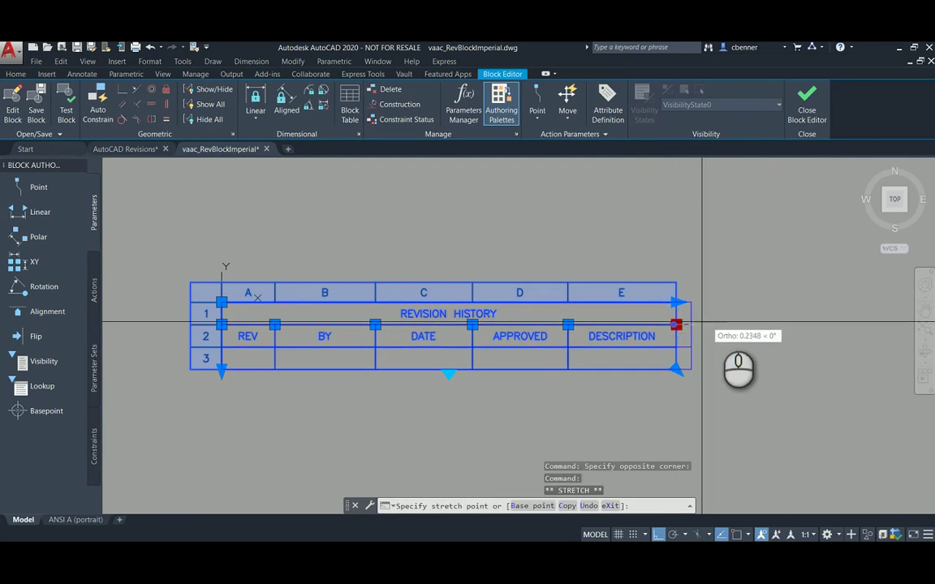
left_click(885, 325)
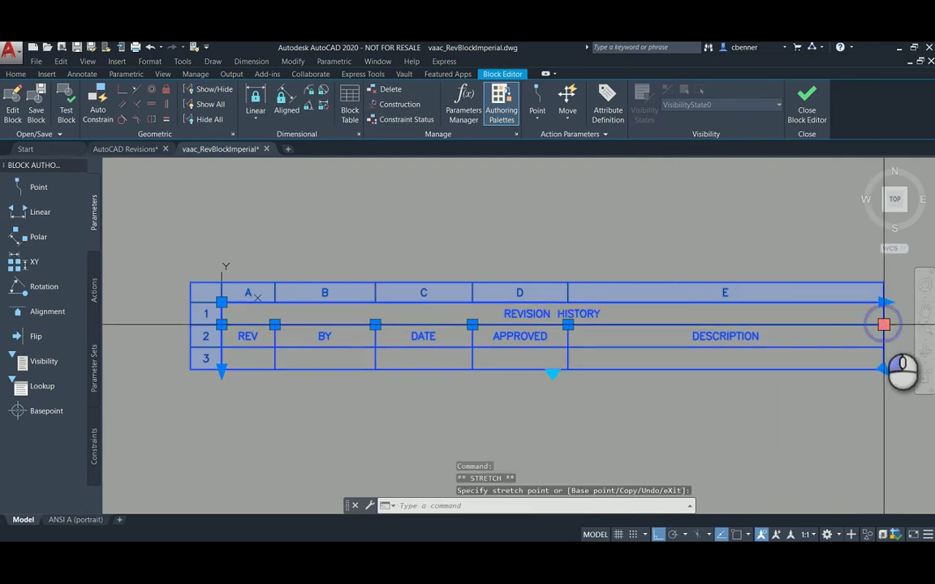
left_click(681, 422)
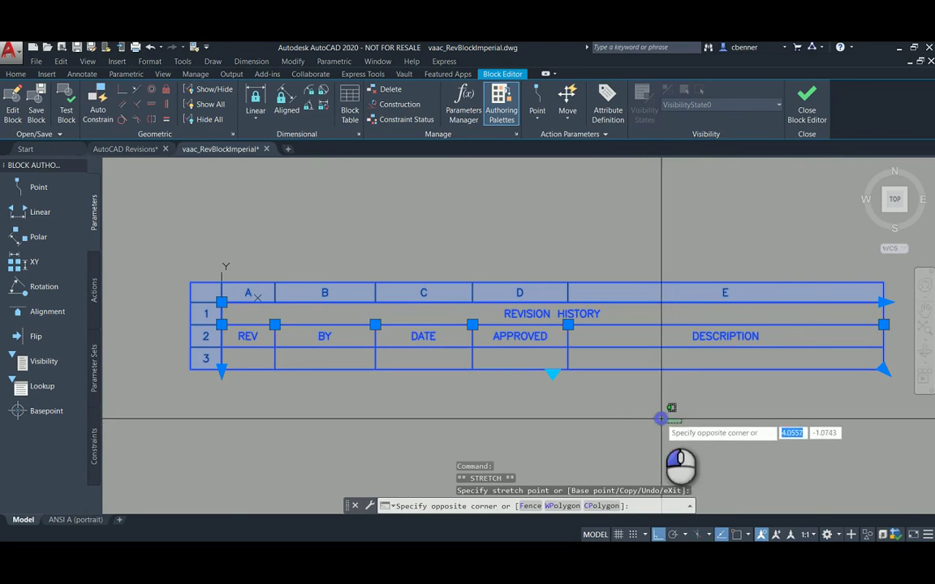
left_click(662, 417)
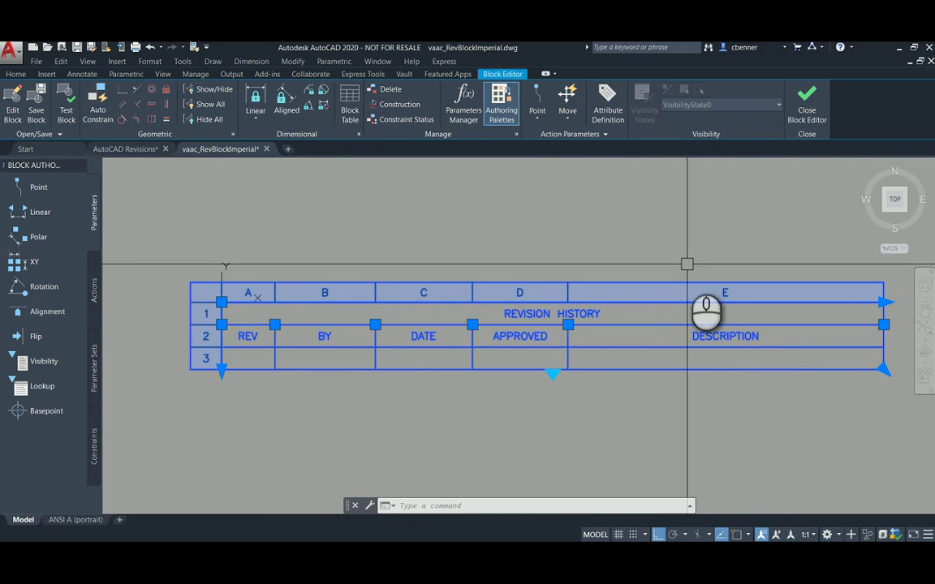
Close the Block Editor and save the changes to the revision block
left_click(809, 119)
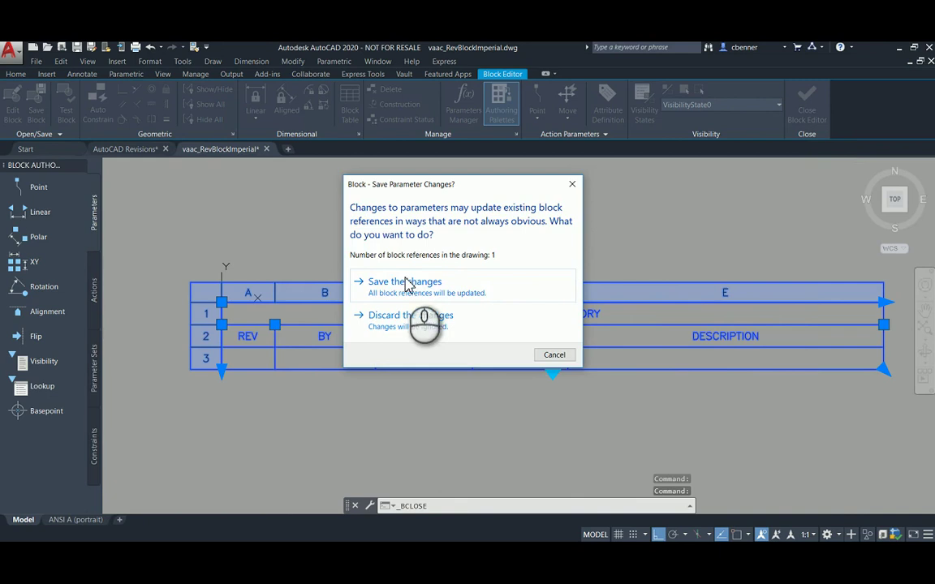
left_click(406, 284)
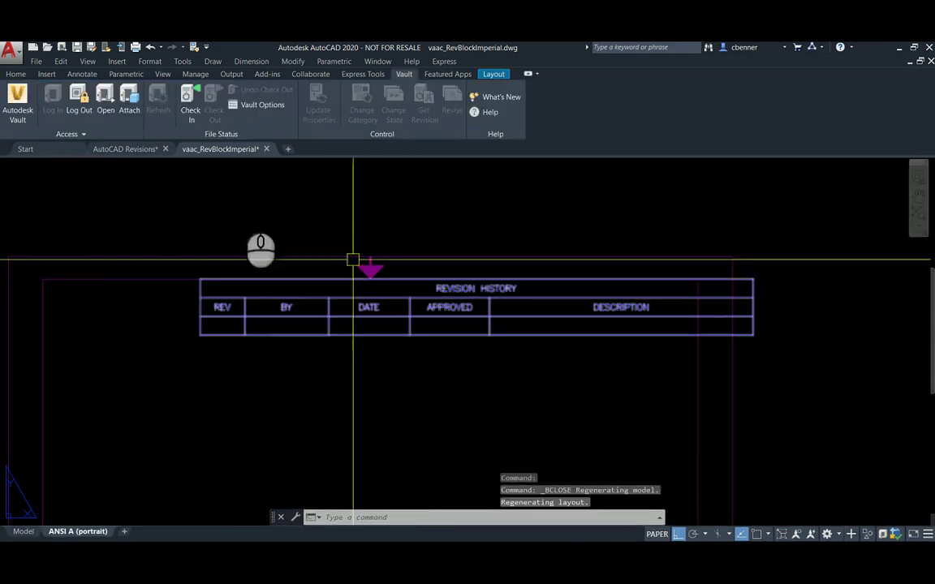
Save vaac_RevBlockImperial.dwg with the updated revision table in AutoCAD 2018 format
left_click(77, 47)
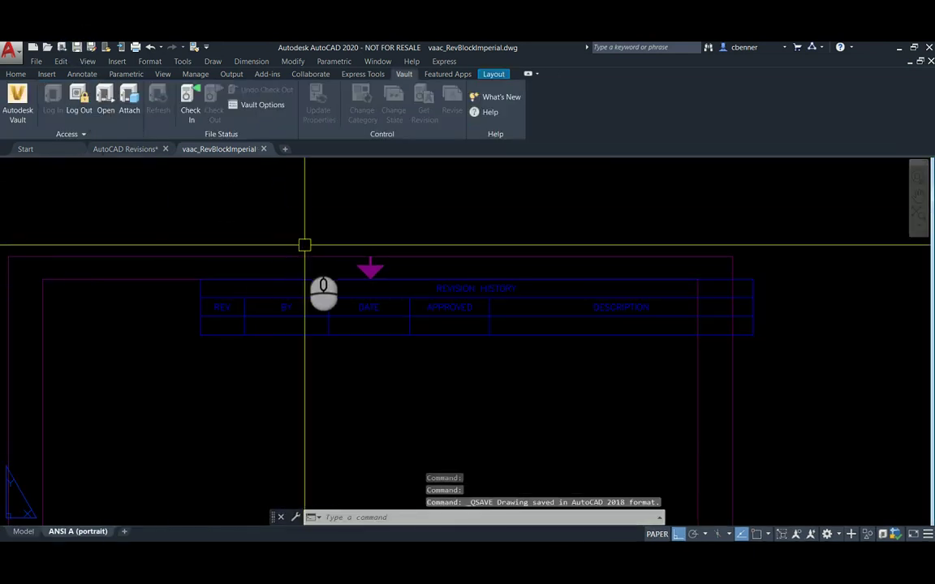